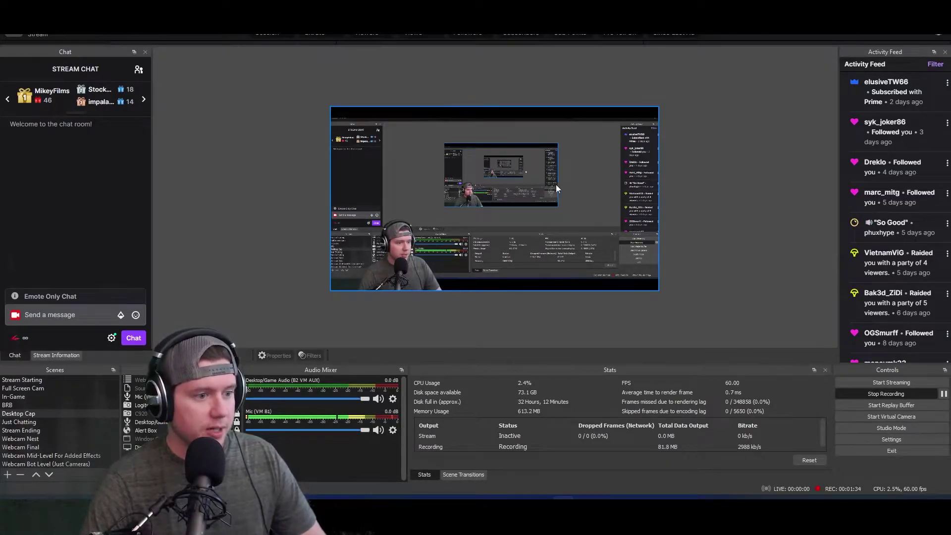
Step: Turn off the OBS live preview from the preview's right-click menu
right_click(531, 185)
click(588, 191)
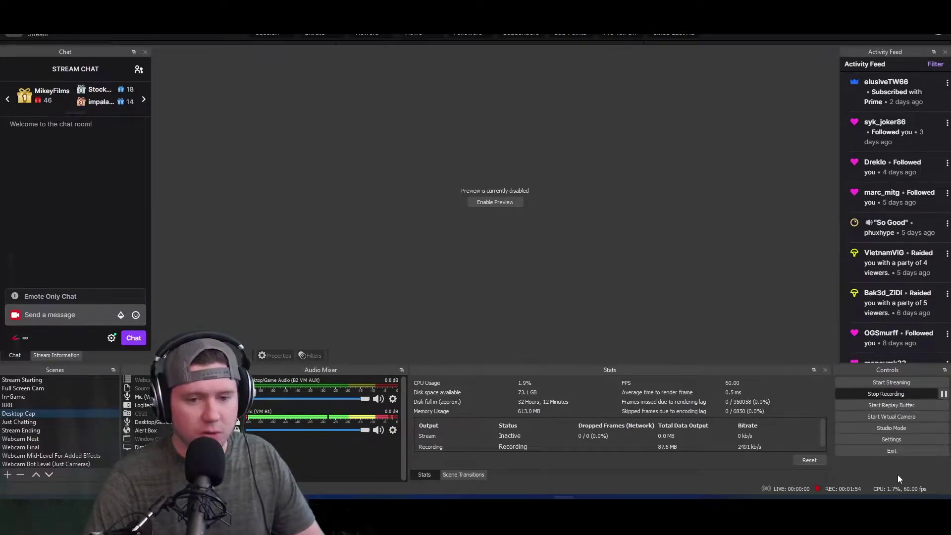
Step: In General settings, enable 'Automatically start replay buffer when streaming'
click(911, 437)
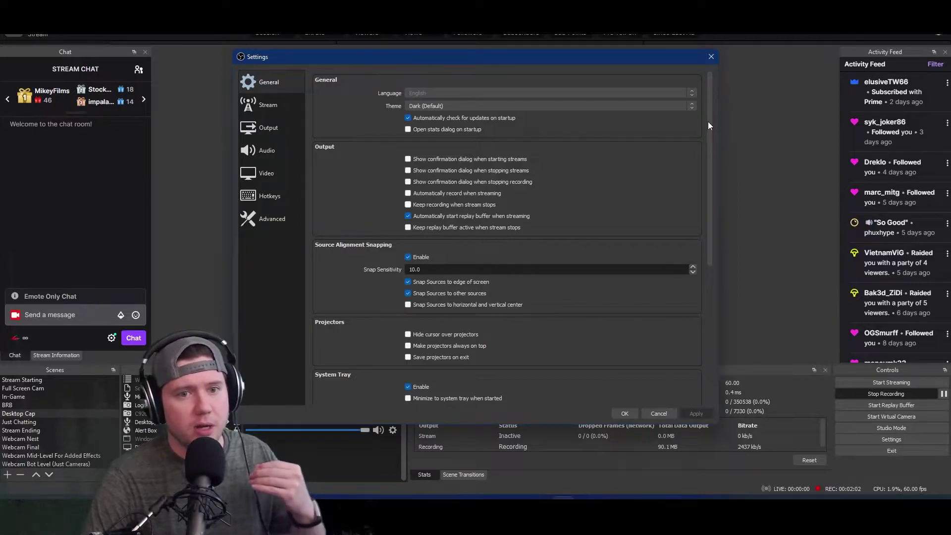
scroll(708, 122, down, 2)
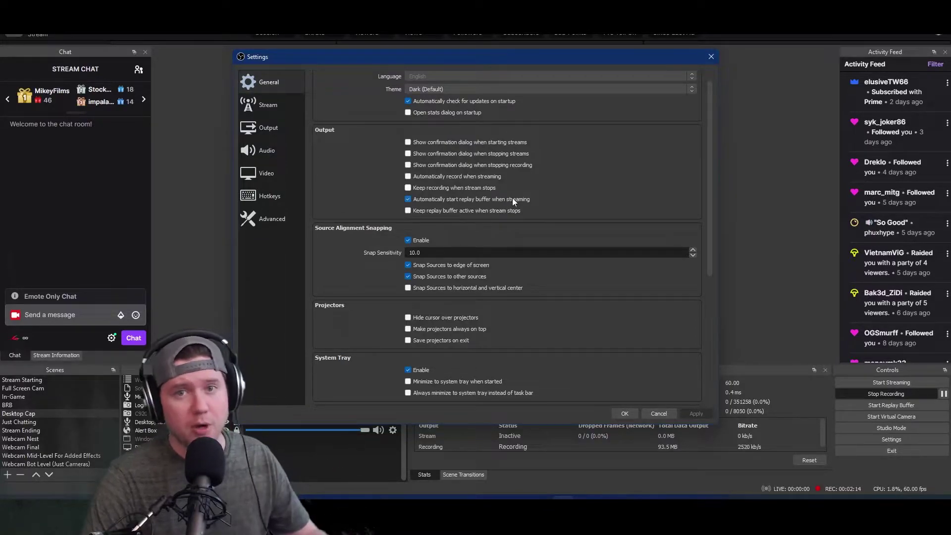
click(408, 199)
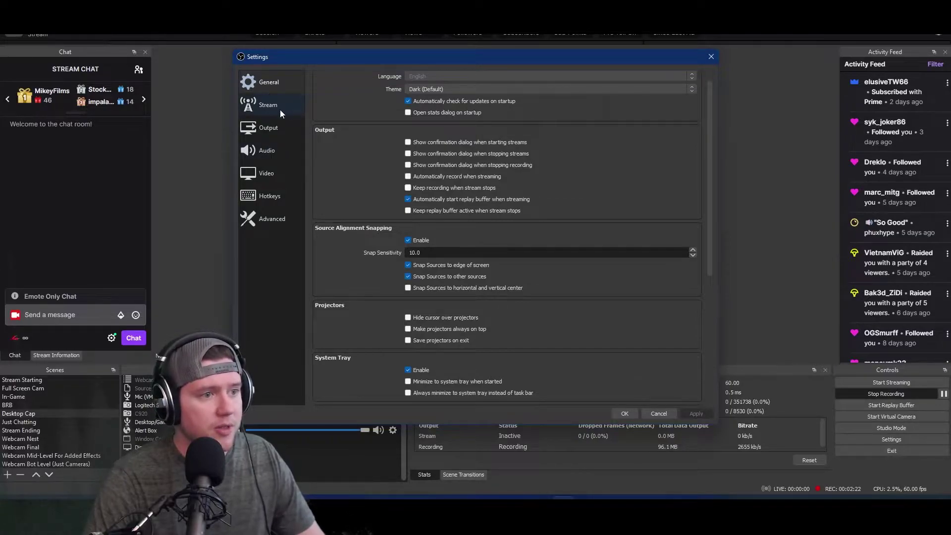
Step: Show the Output Replay Buffer tab with its 65 s replay time and 1000 MB memory limits
click(272, 132)
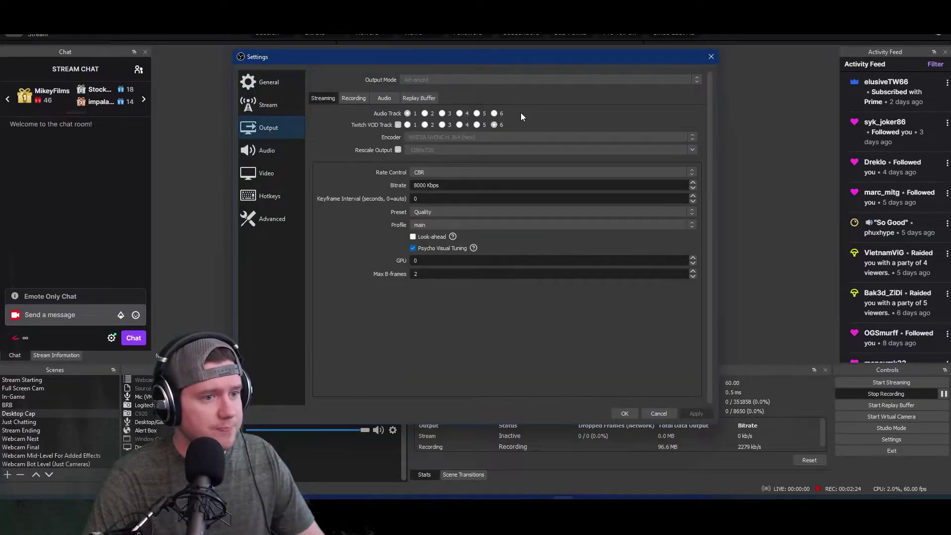
click(424, 100)
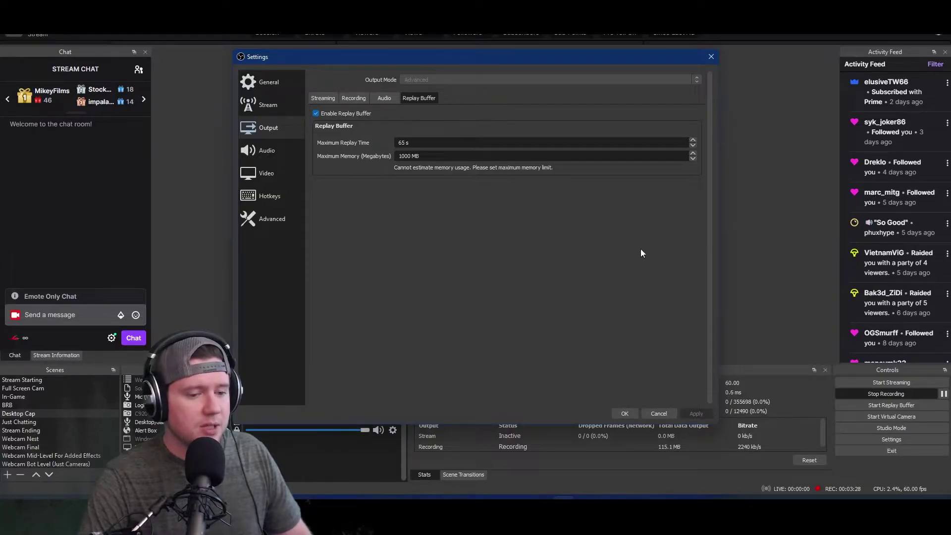
click(326, 98)
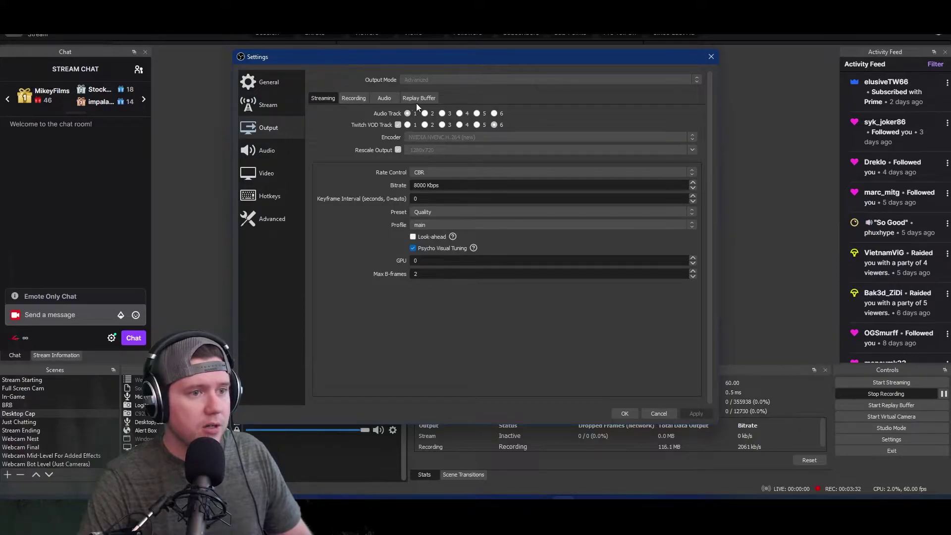
click(355, 99)
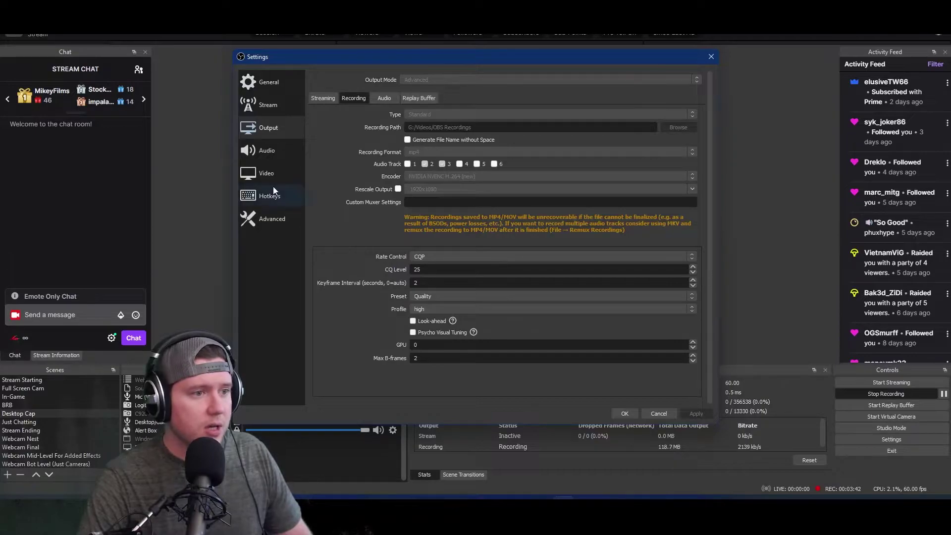
click(287, 176)
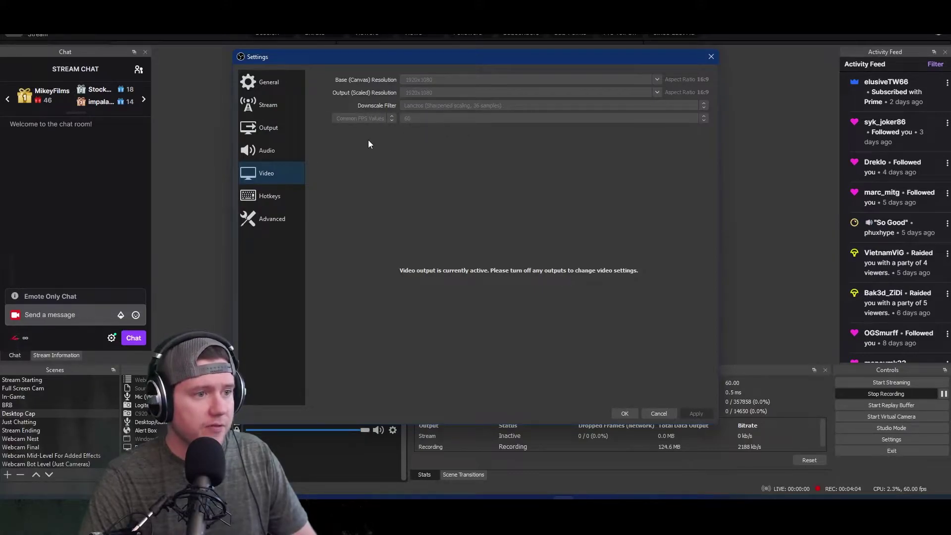
click(272, 133)
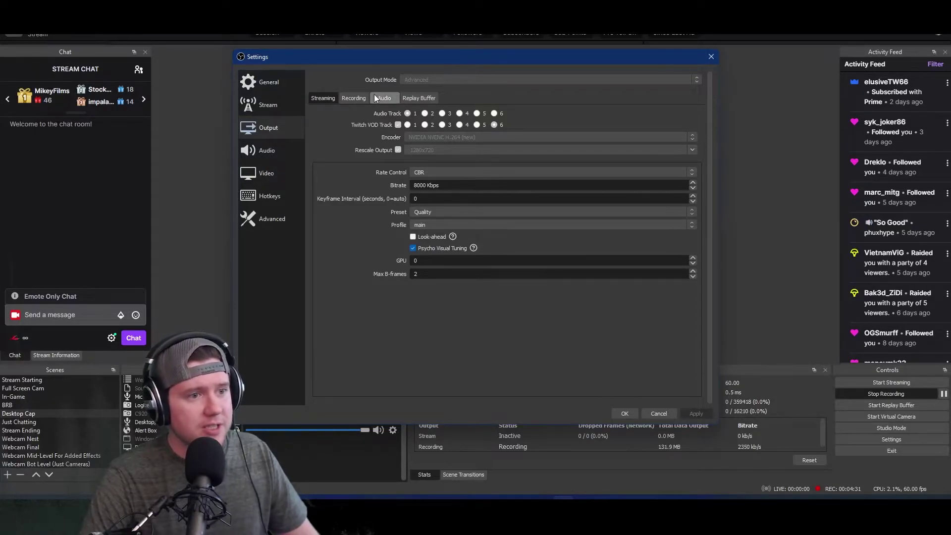
click(353, 97)
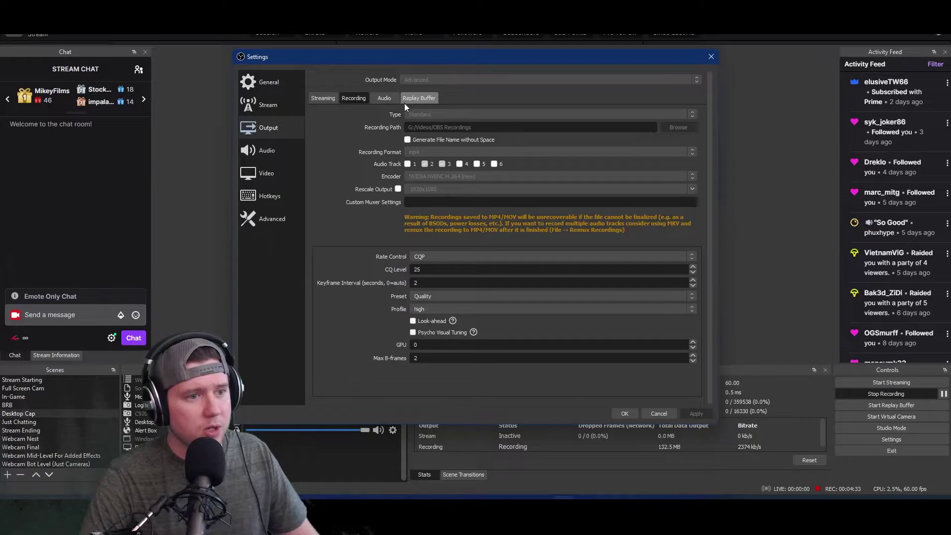
click(435, 99)
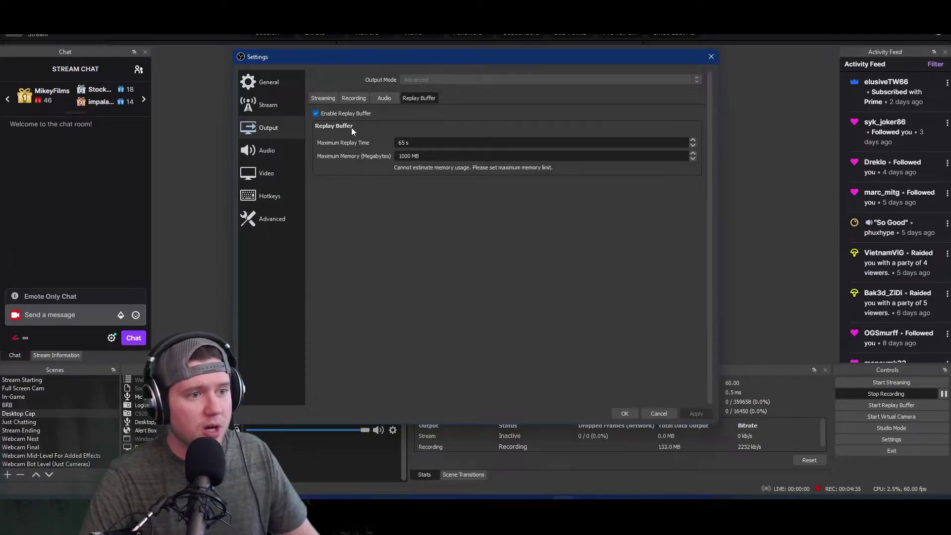
Step: Filter the Hotkeys settings by 'replay' to confirm Save Replay is bound to Ctrl + F10
click(274, 197)
drag(712, 87, 722, 101)
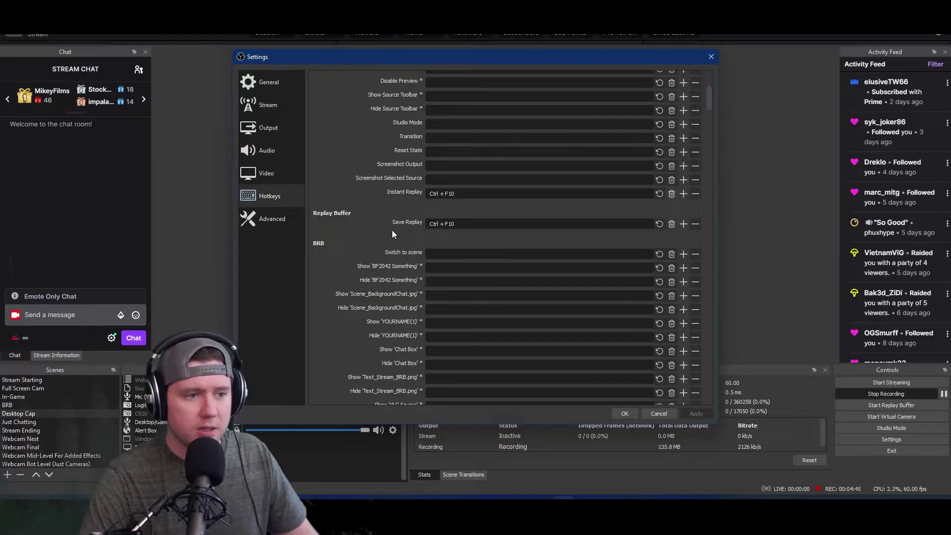
scroll(390, 132, up, 3)
scroll(402, 124, up, 3)
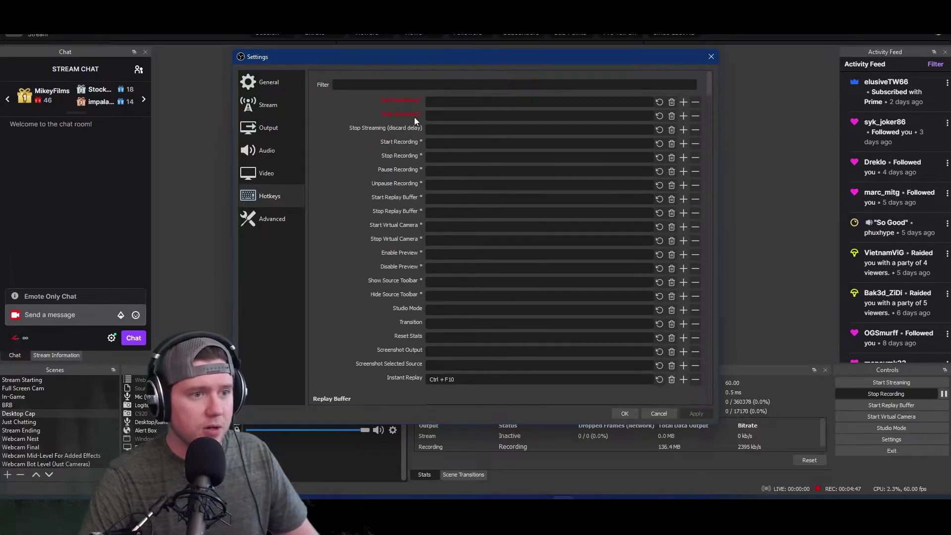
text(replay)
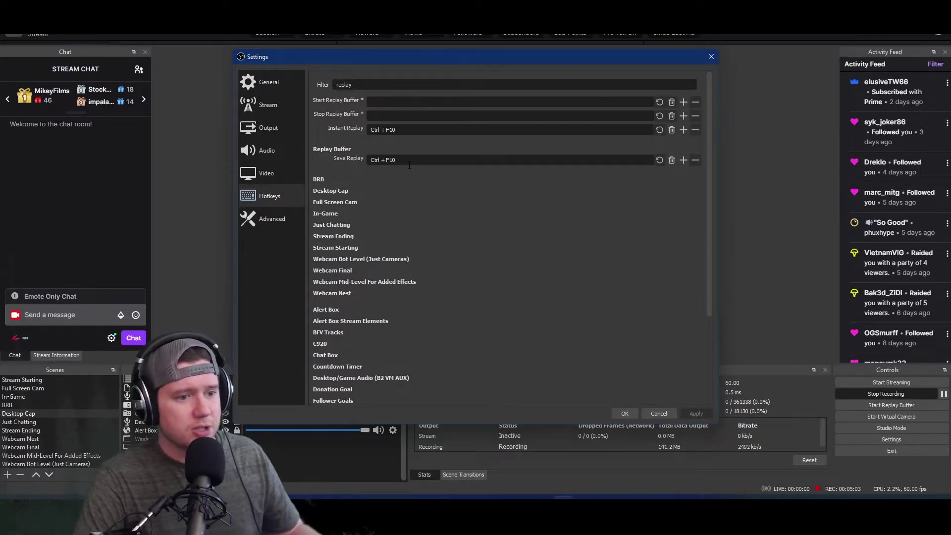
Step: Scroll through the Advanced settings to check the replay buffer filename prefix 'Replay'
click(271, 223)
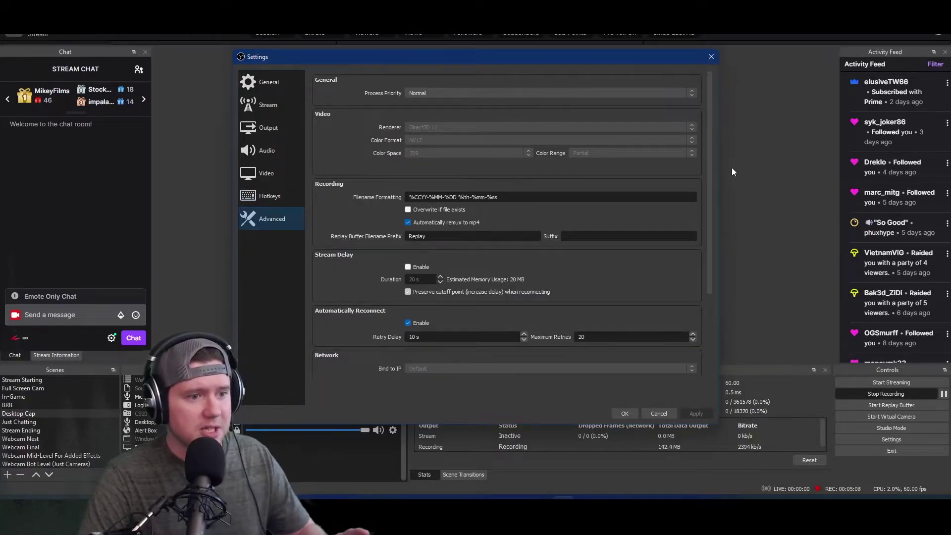
drag(712, 135, 721, 203)
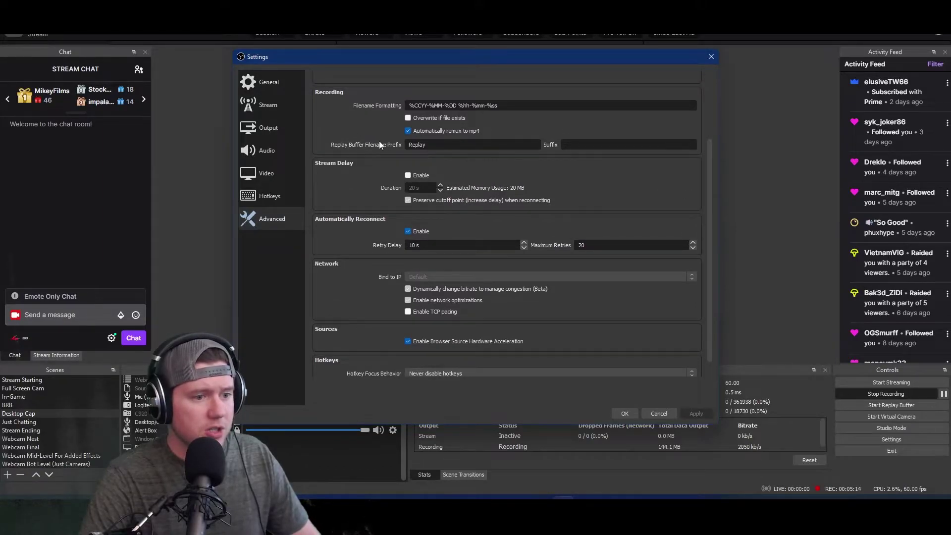
drag(709, 209, 712, 180)
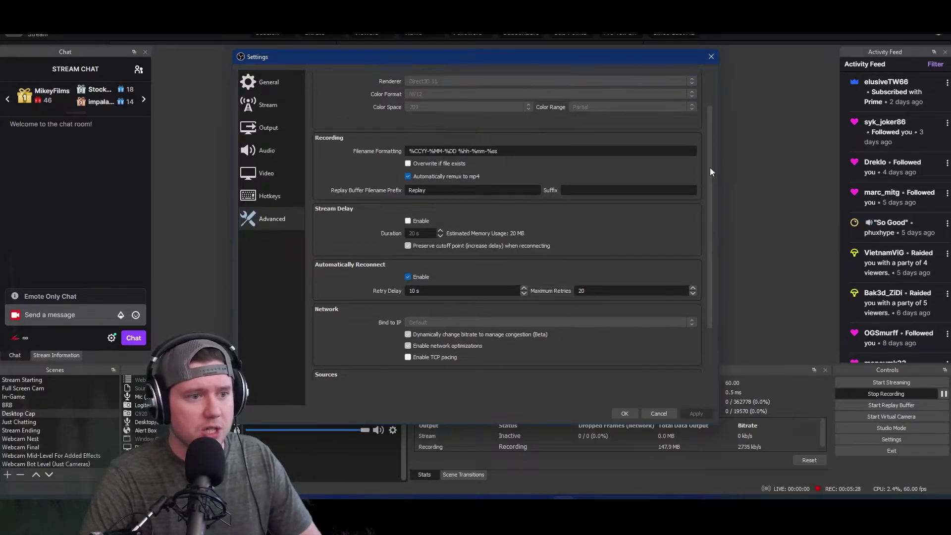
scroll(709, 168, up, 1)
scroll(595, 169, down, 1)
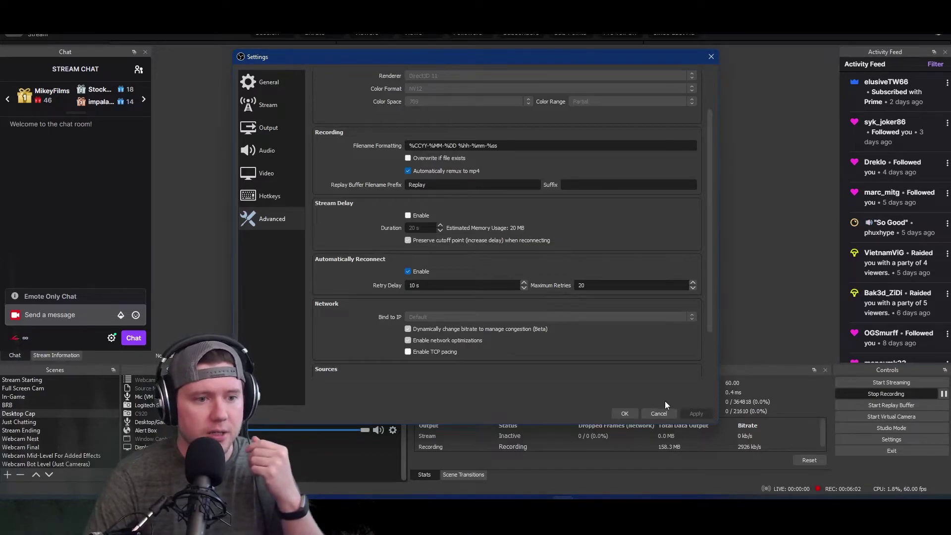
Step: Check the Recording tab: path G:/Videos/OBS Recordings with CQP rate control at CQ level 25
click(264, 129)
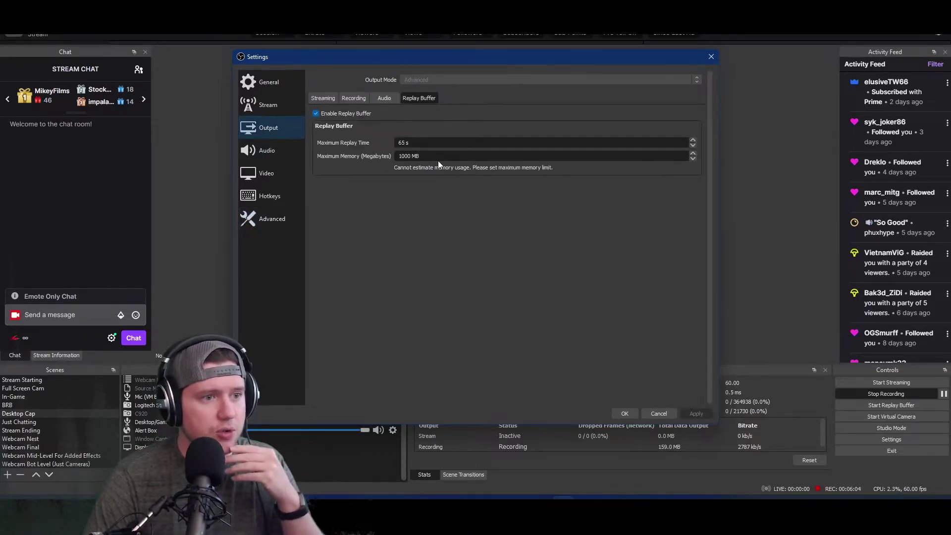
click(358, 99)
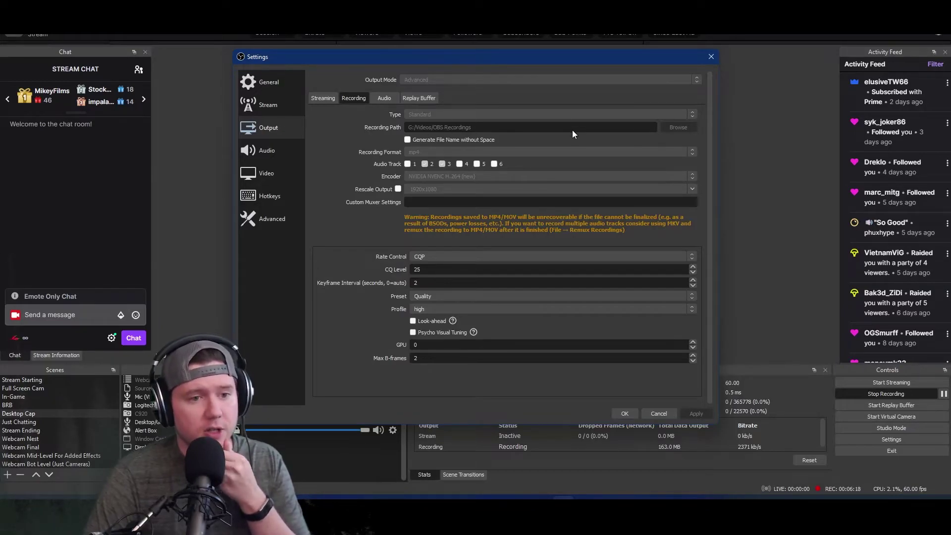
Step: Cancel OBS Settings without applying changes and turn the live preview back on
click(667, 412)
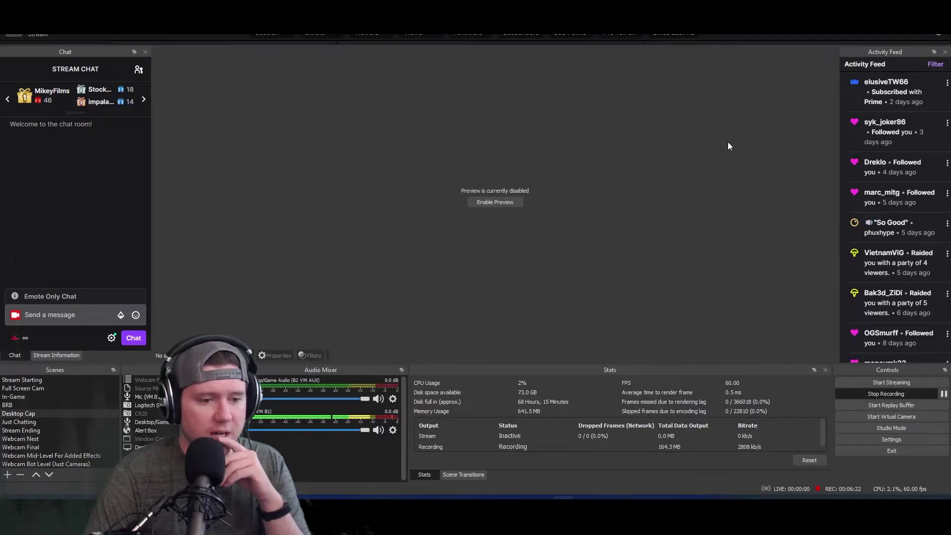
click(853, 510)
click(498, 202)
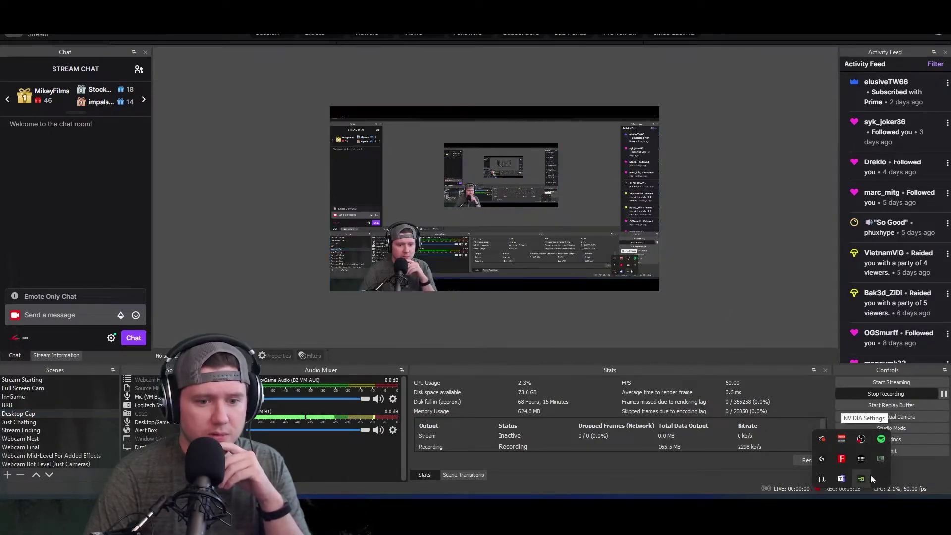
Step: Open Stream Deck from the tray and select the CONTENT! key's four-action Multi Action
click(862, 458)
drag(515, 50, 533, 39)
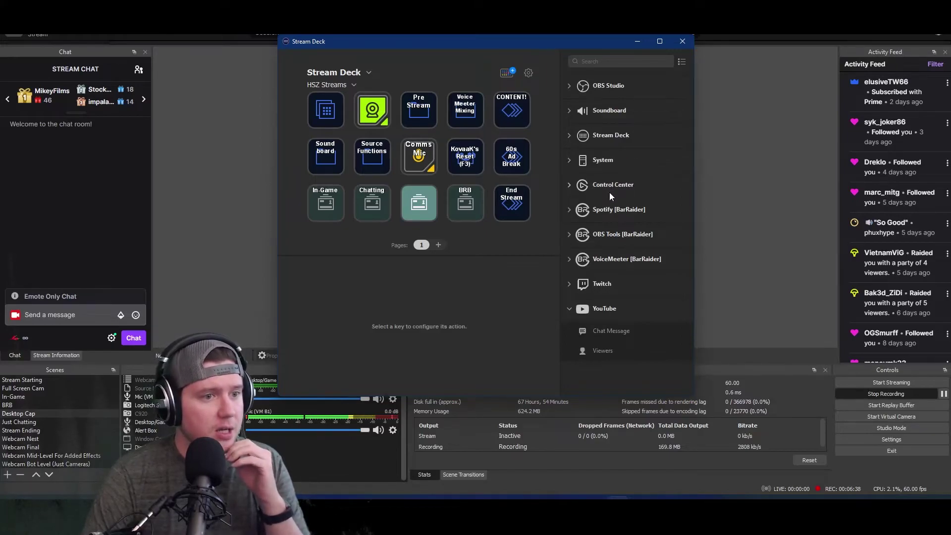
click(512, 113)
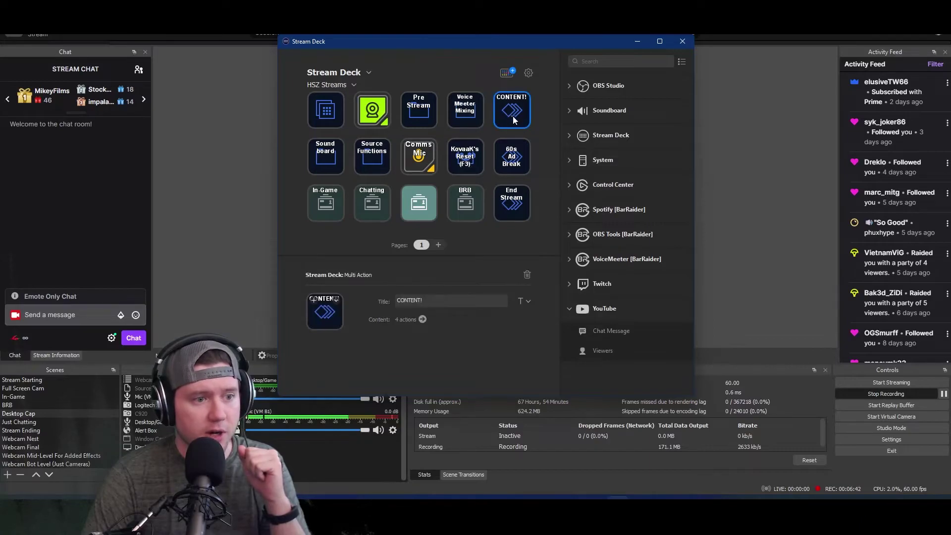
click(424, 319)
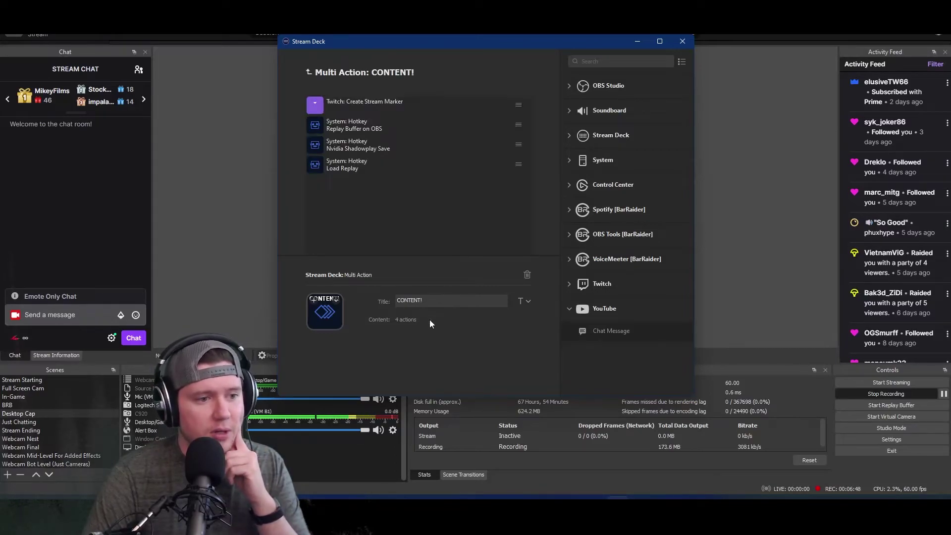
click(373, 130)
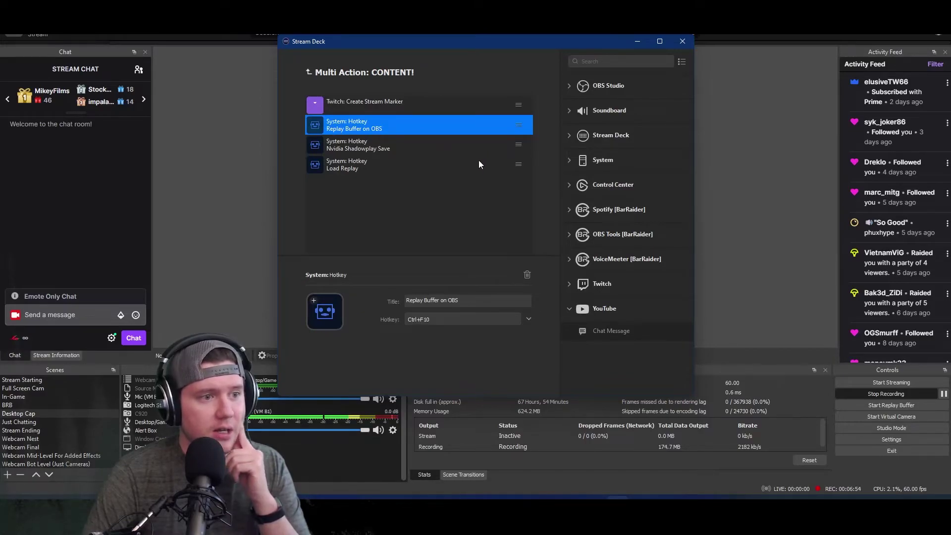
click(369, 149)
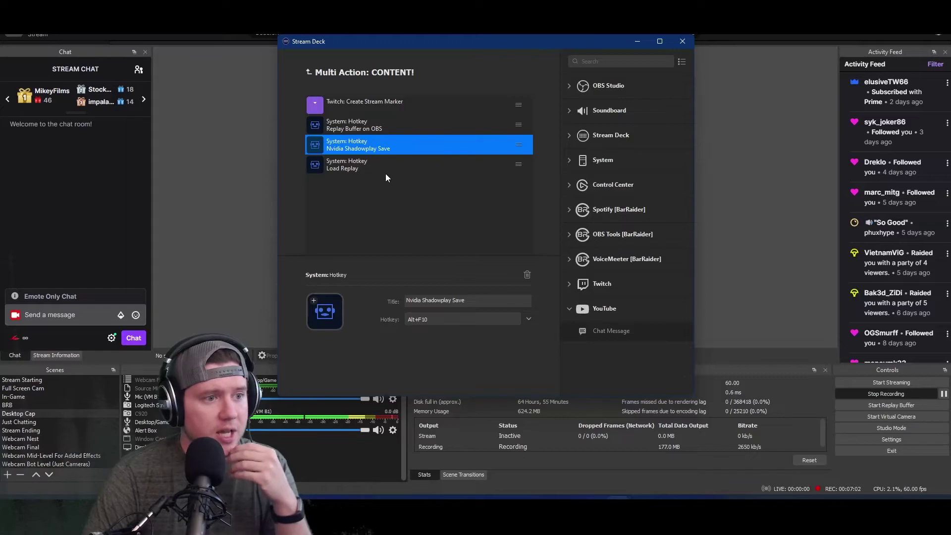
click(361, 168)
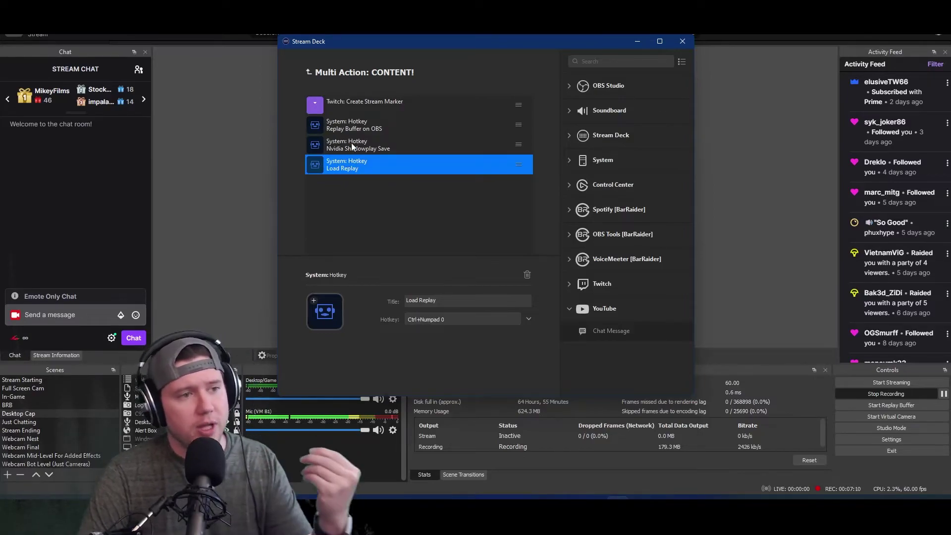
click(365, 104)
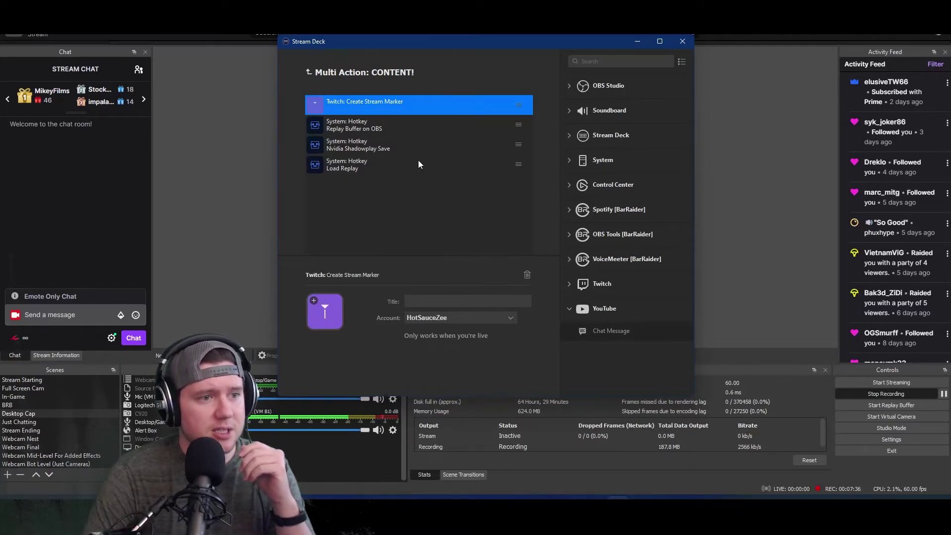
click(308, 72)
click(514, 114)
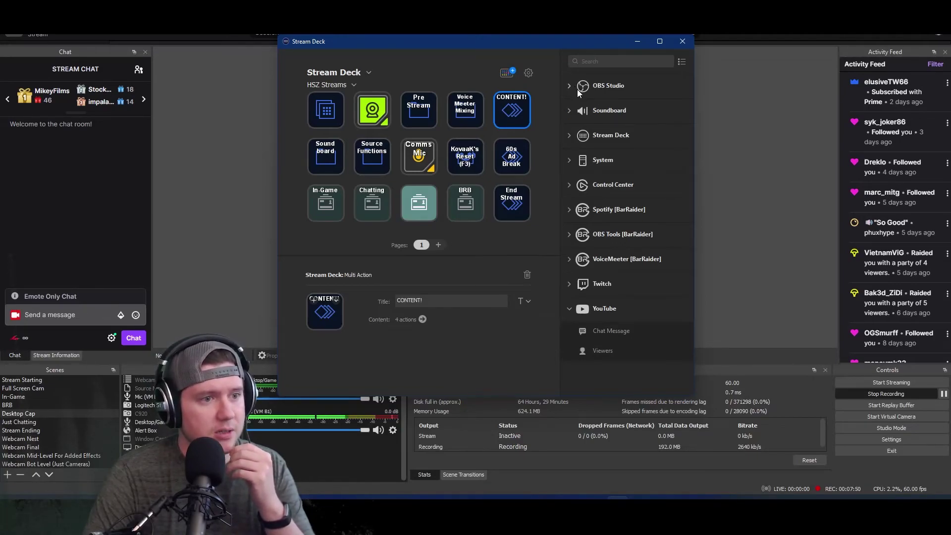
Step: Minimize Stream Deck and disable the OBS preview again from its right-click menu
click(639, 42)
right_click(560, 185)
click(643, 191)
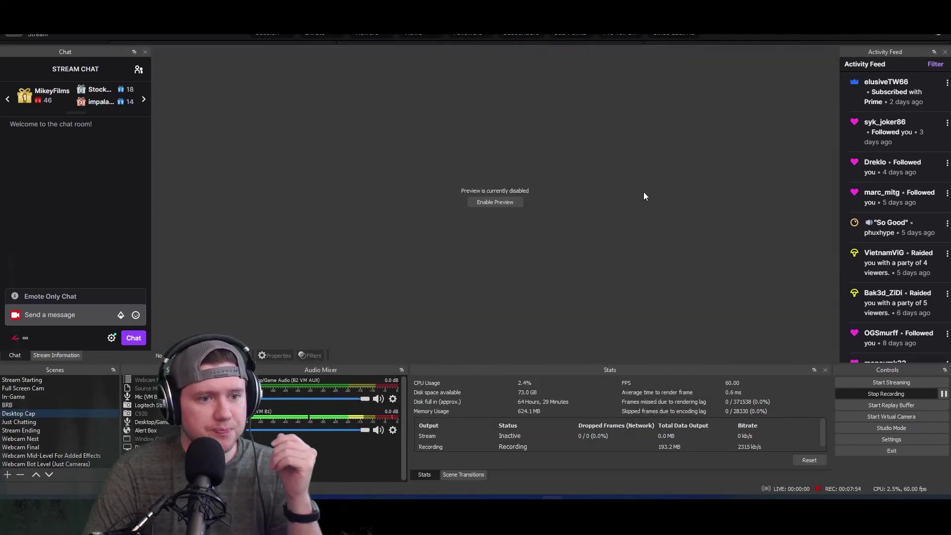